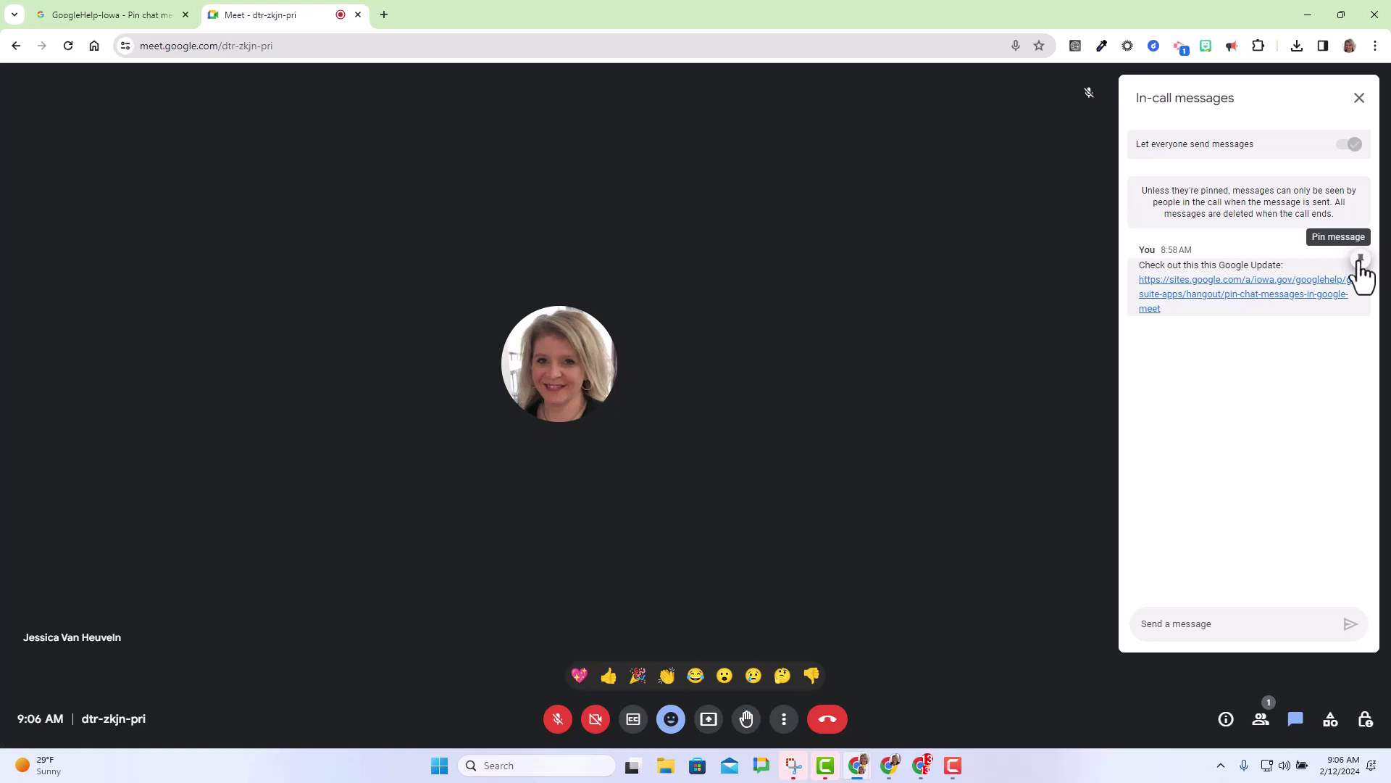
# Step: Pin the chat message containing the Google Update link
pyautogui.click(1359, 259)
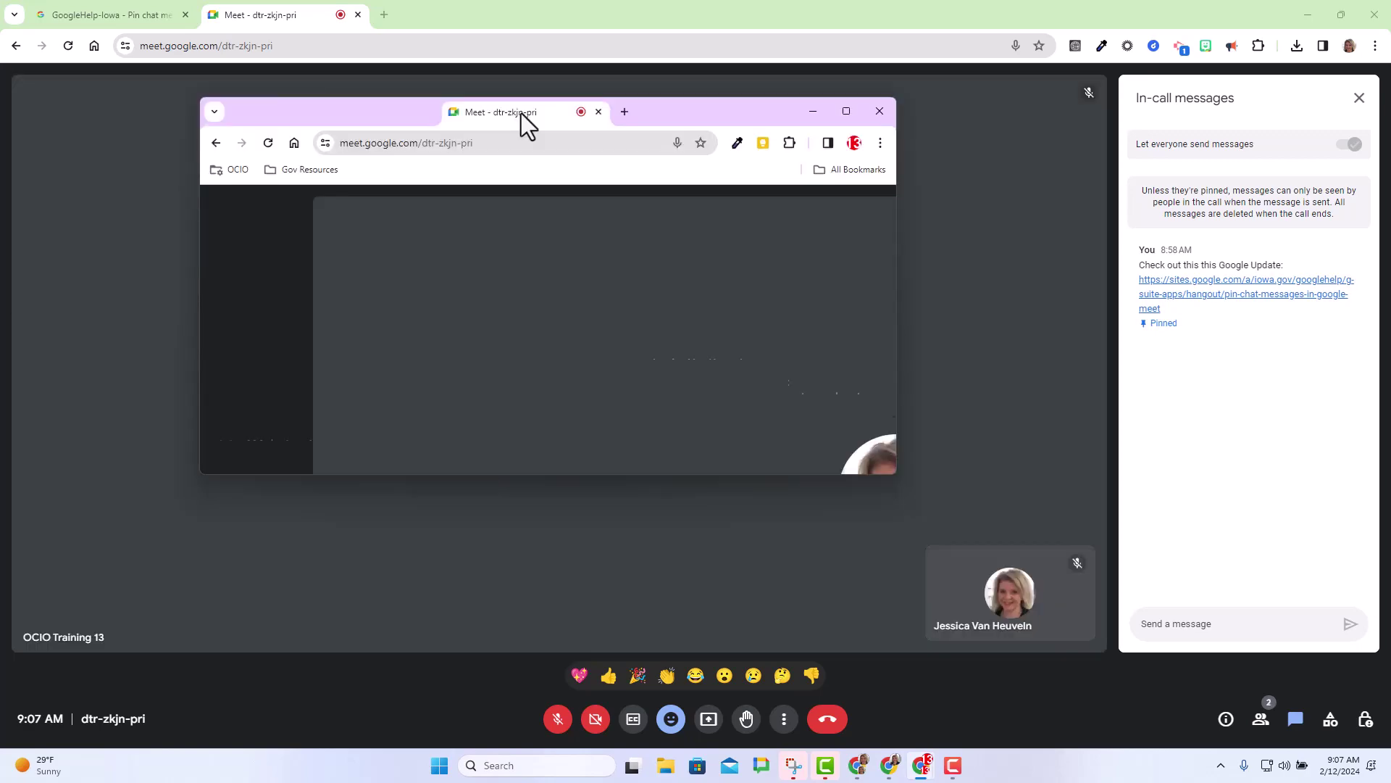
# Step: Maximize the late joiner's Meet window and view the pinned Google Update link in chat
pyautogui.click(846, 111)
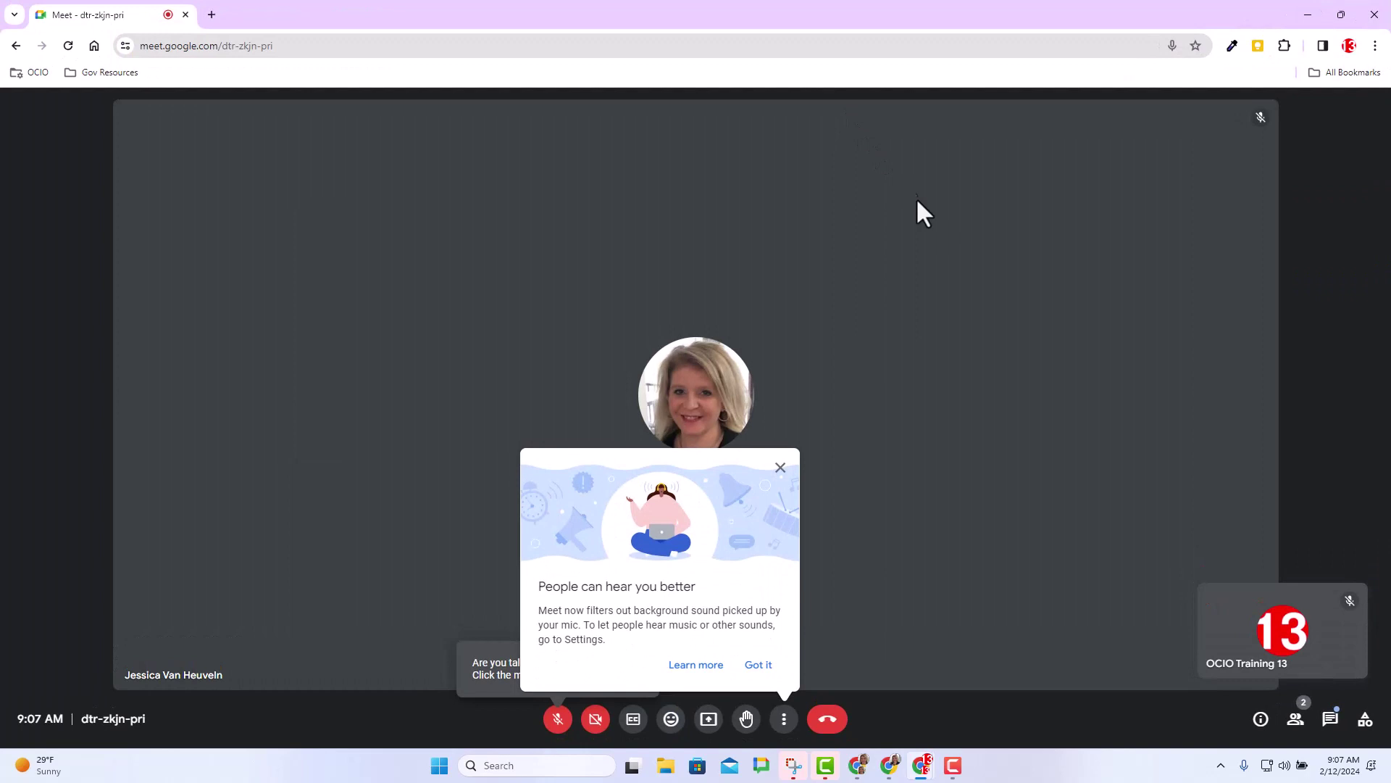
pyautogui.click(1330, 720)
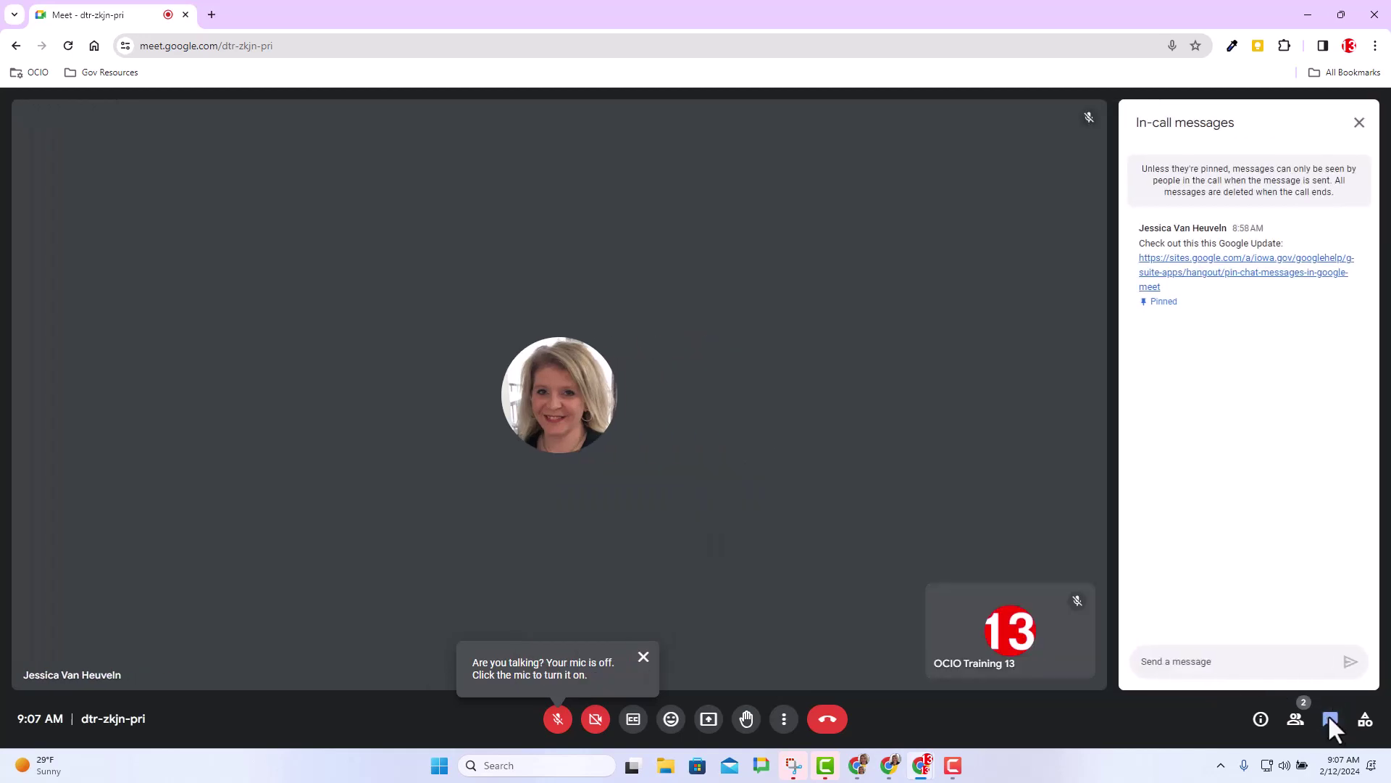